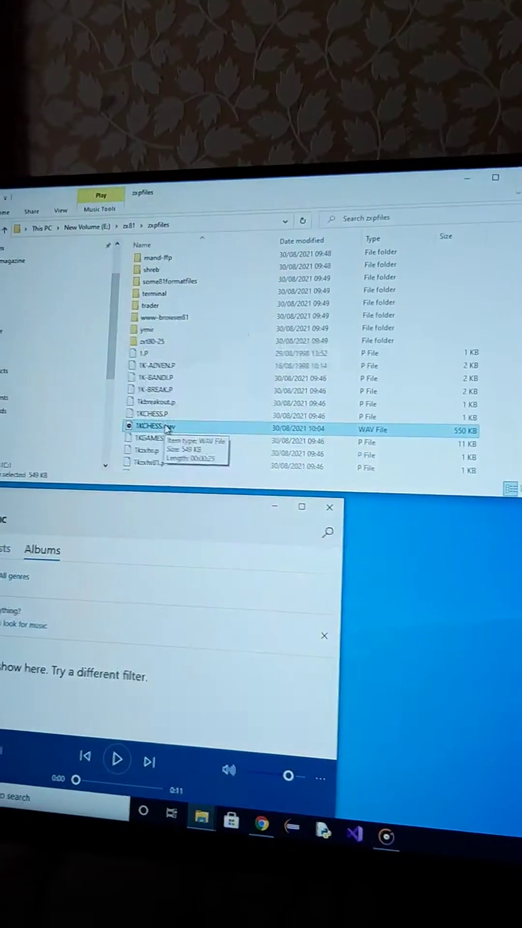
Step: Play 1KCHESS.wav from the zxpfiles folder in Groove Music to feed the ZX81
{"action": "double_click", "coordinate": [168, 427]}
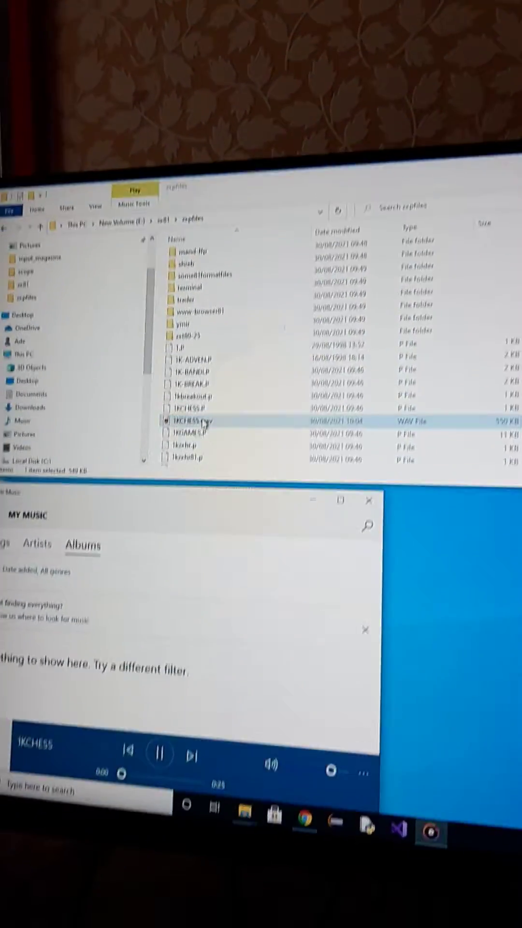